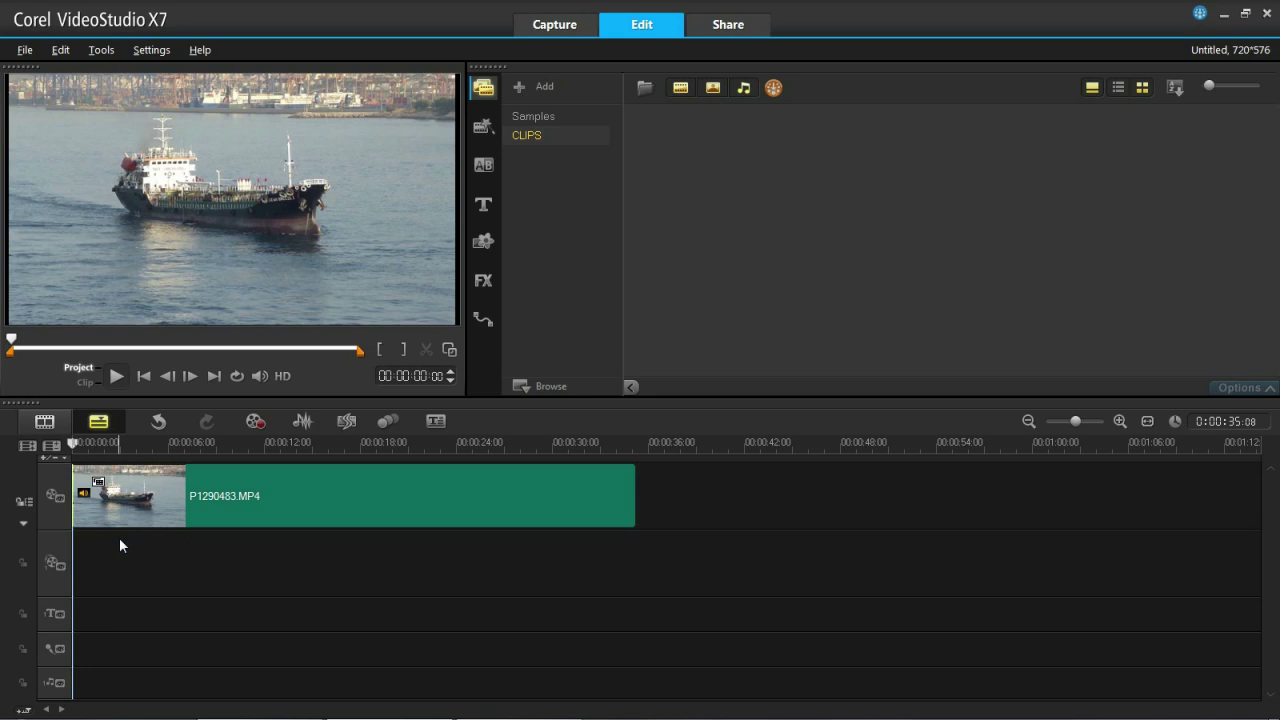
# Open Variable Speed for the ship clip from Options, then select its start and end keyframes.
pyautogui.click(192, 515)
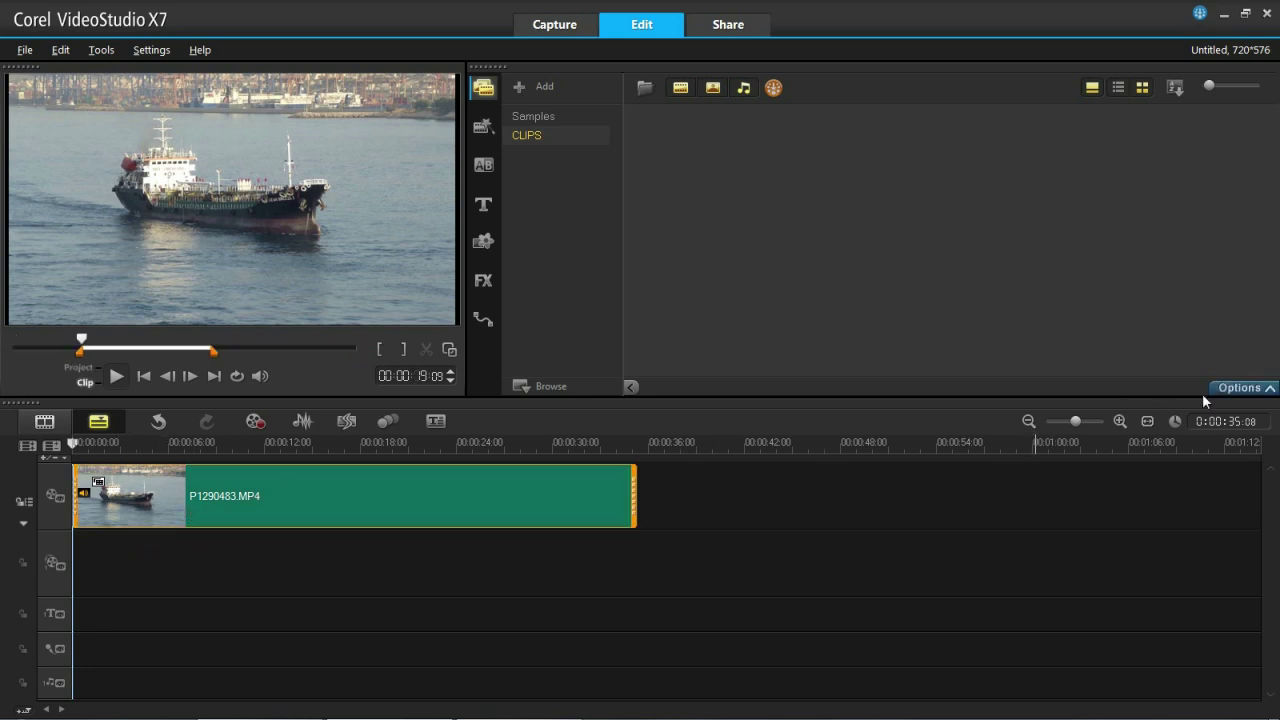
pyautogui.click(1230, 388)
pyautogui.click(558, 354)
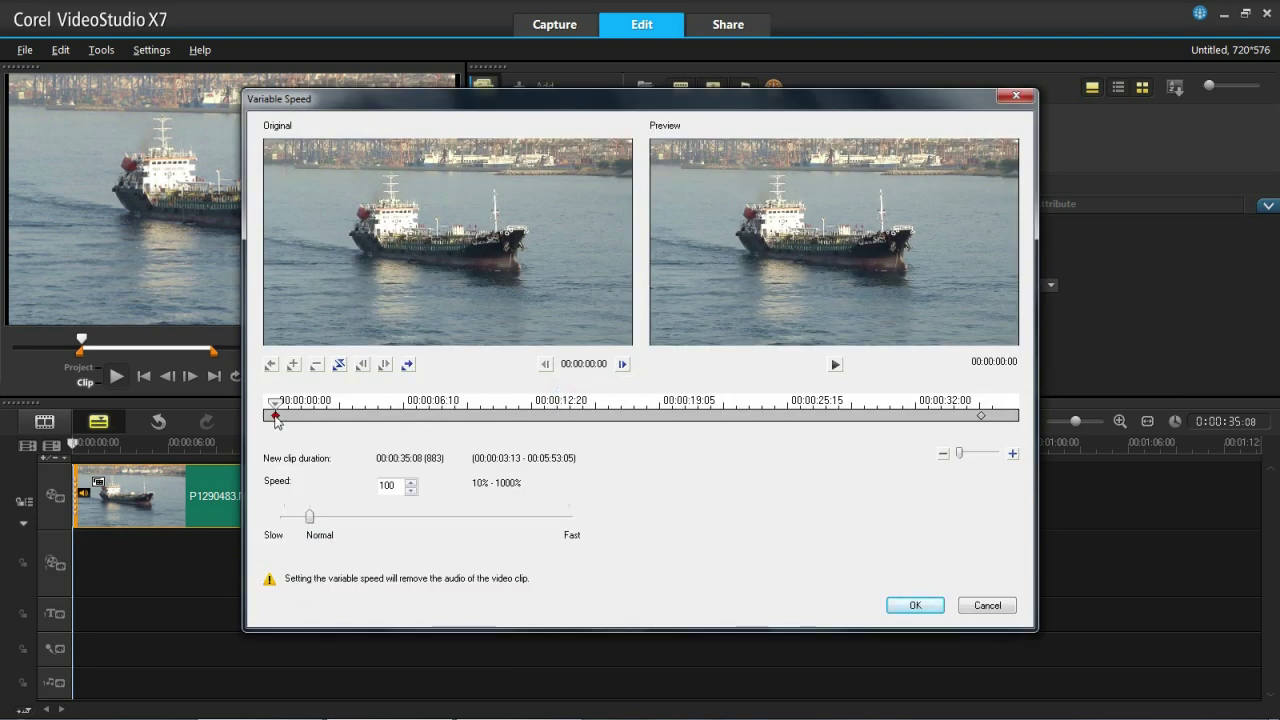
pyautogui.click(276, 416)
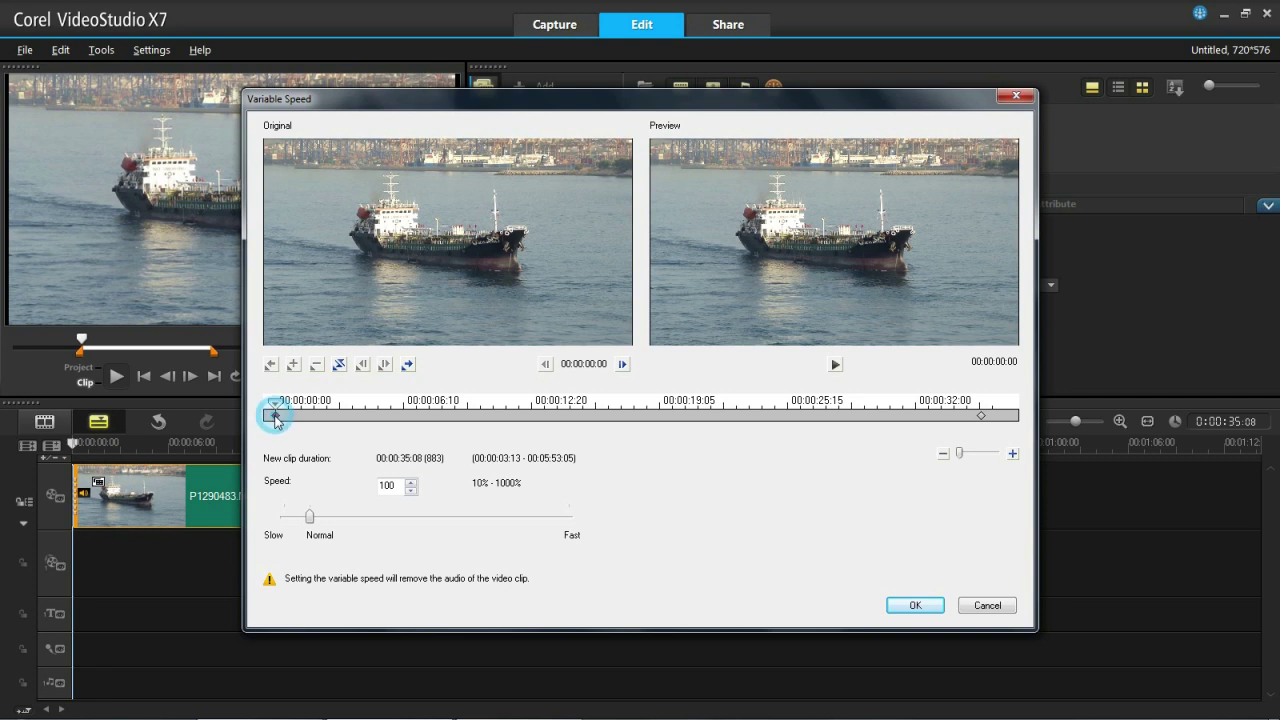
pyautogui.click(981, 415)
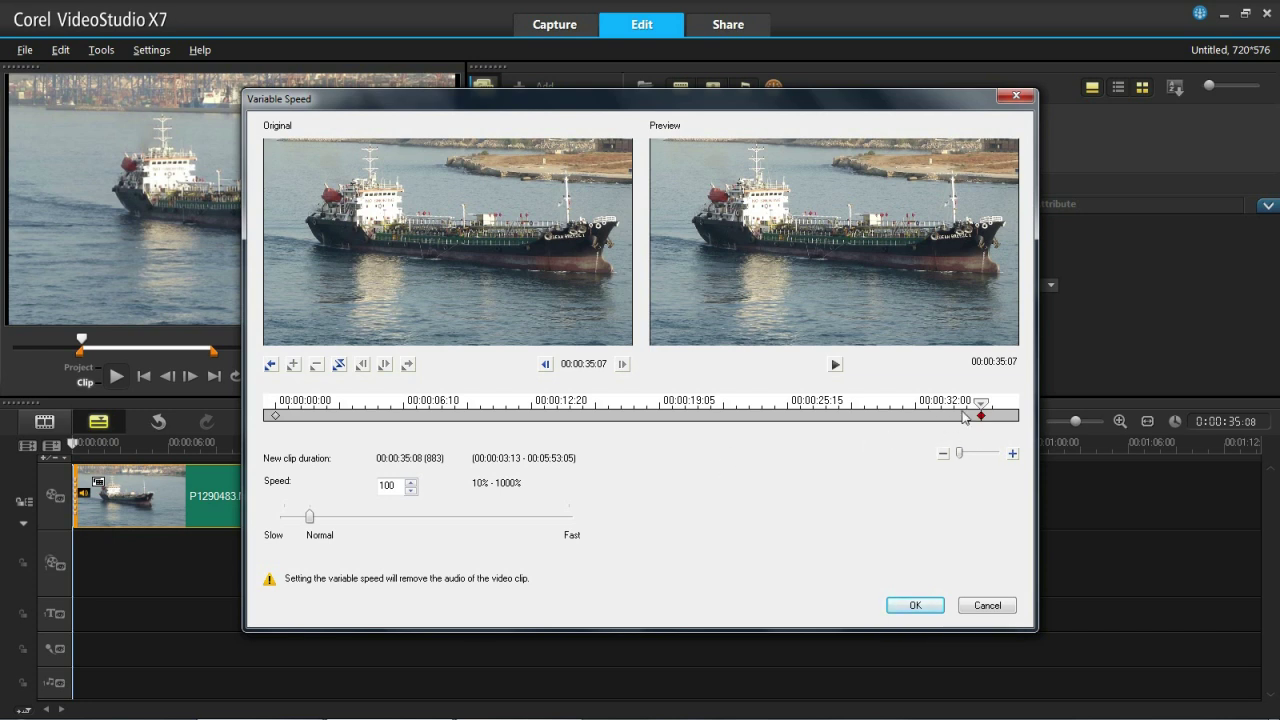
# Place a speed keyframe at 00:00:17:21 and raise its speed to exactly 200%.
pyautogui.moveTo(981, 403)
pyautogui.mouseDown()
pyautogui.moveTo(599, 410)
pyautogui.moveTo(630, 410)
pyautogui.mouseUp()
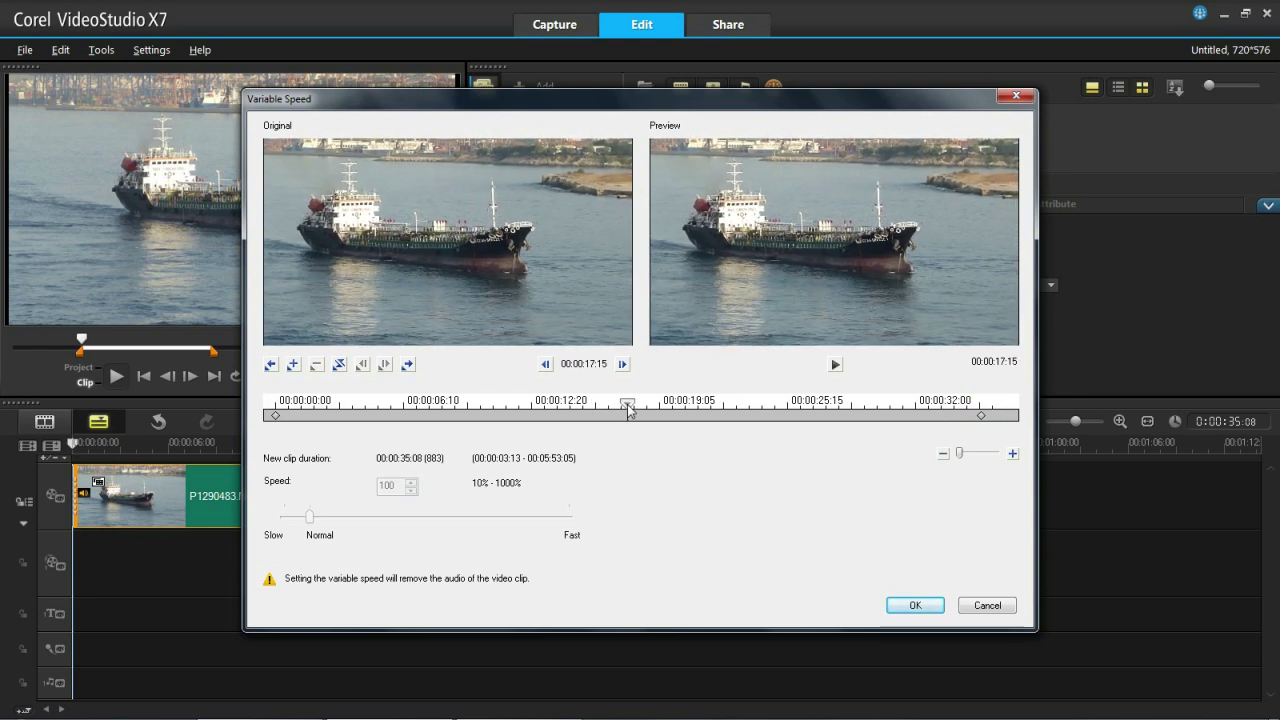
pyautogui.moveTo(630, 410); pyautogui.dragTo(633, 410)
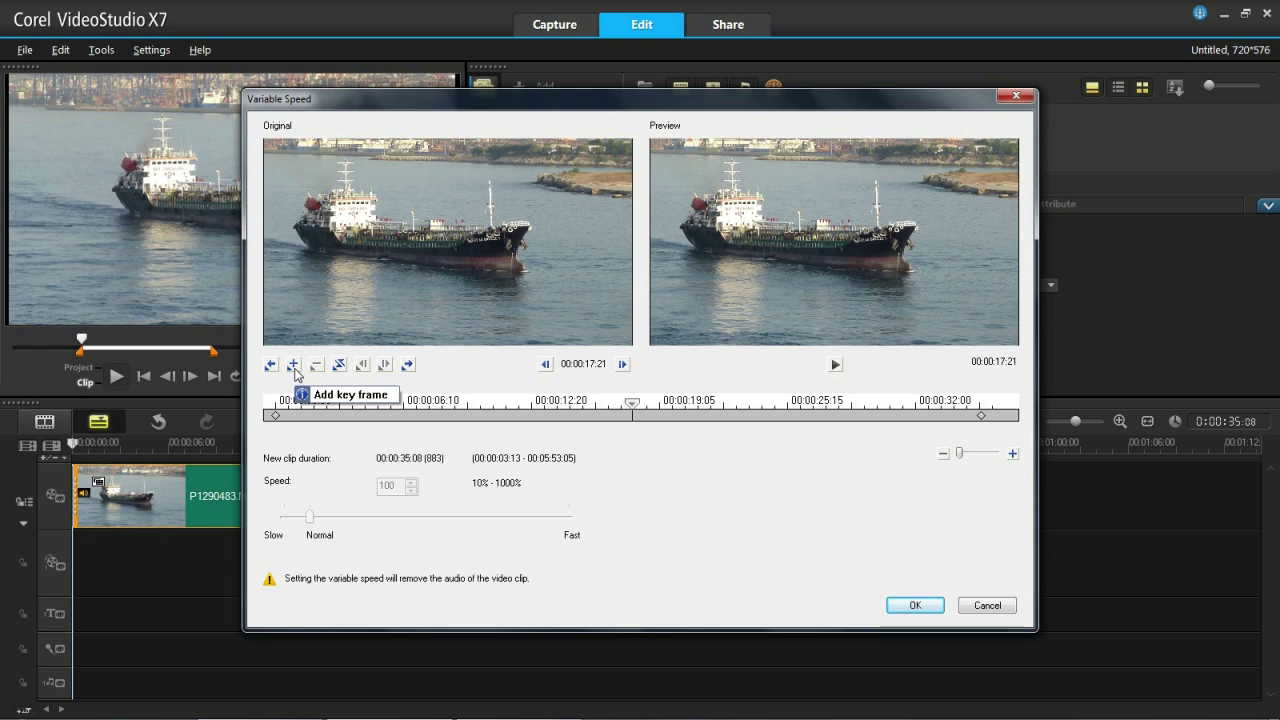
pyautogui.click(294, 366)
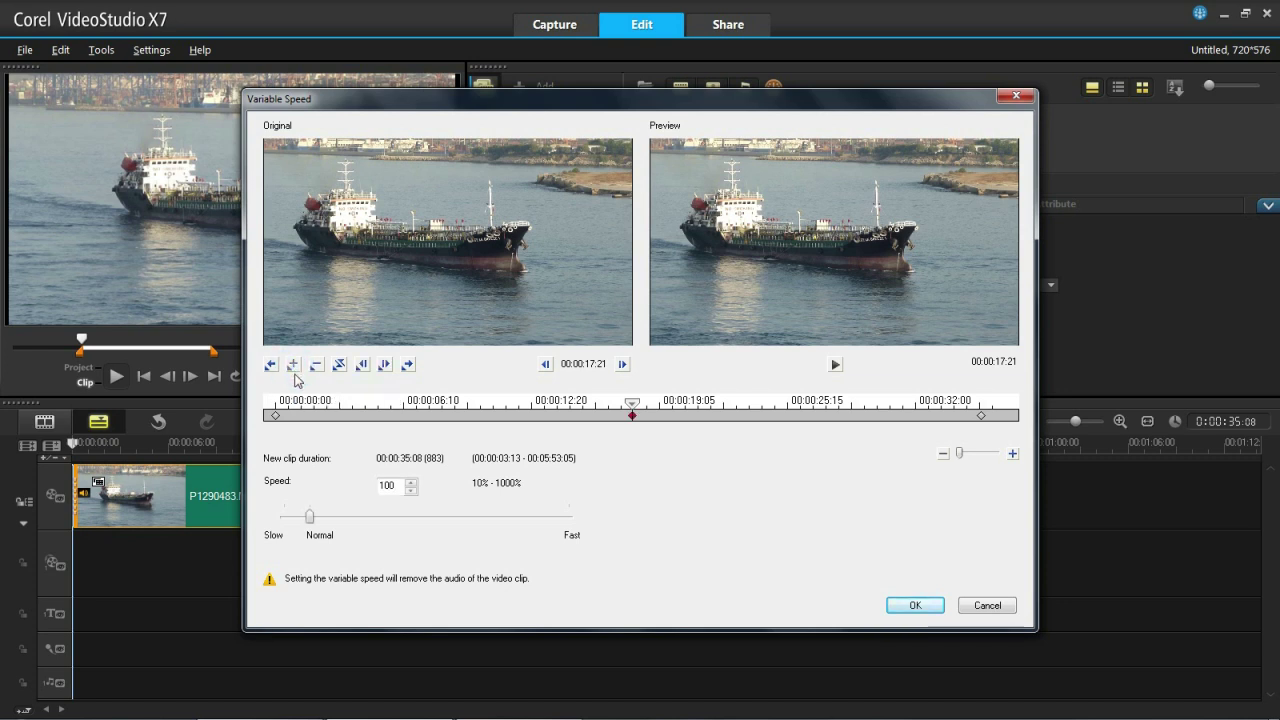
pyautogui.click(397, 494)
pyautogui.moveTo(309, 517); pyautogui.dragTo(340, 518)
pyautogui.click(409, 492)
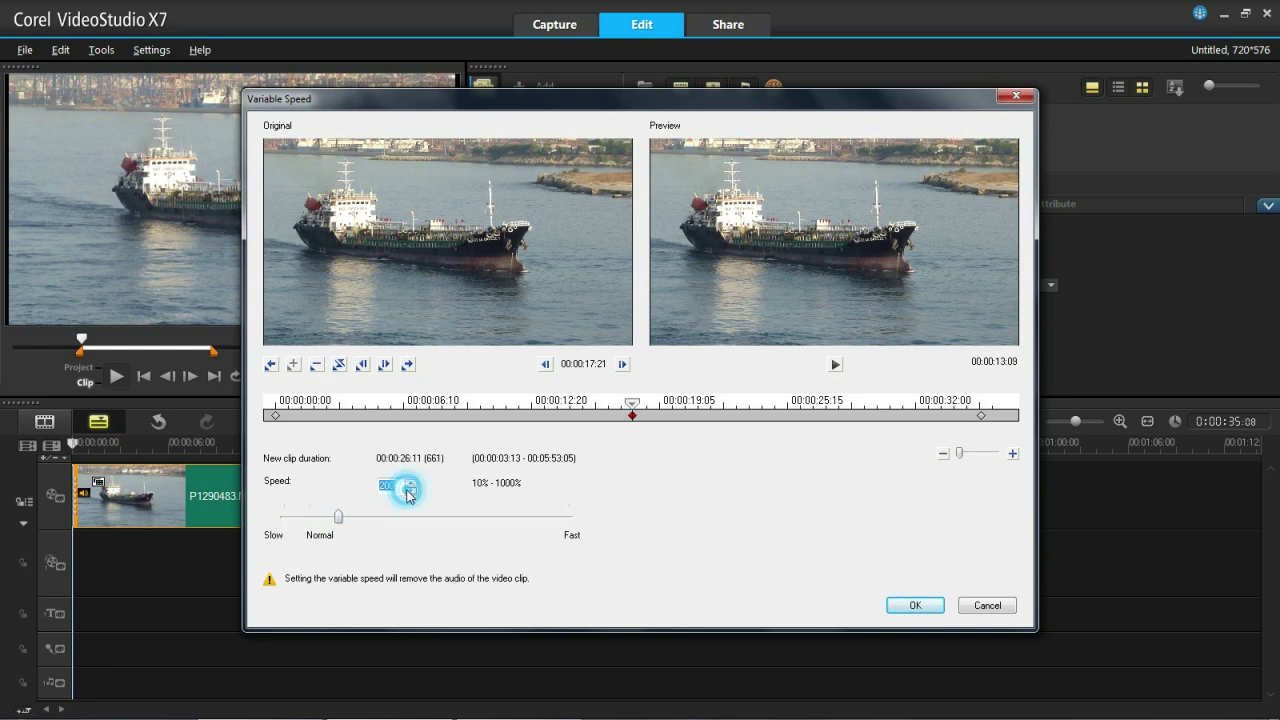
pyautogui.click(274, 415)
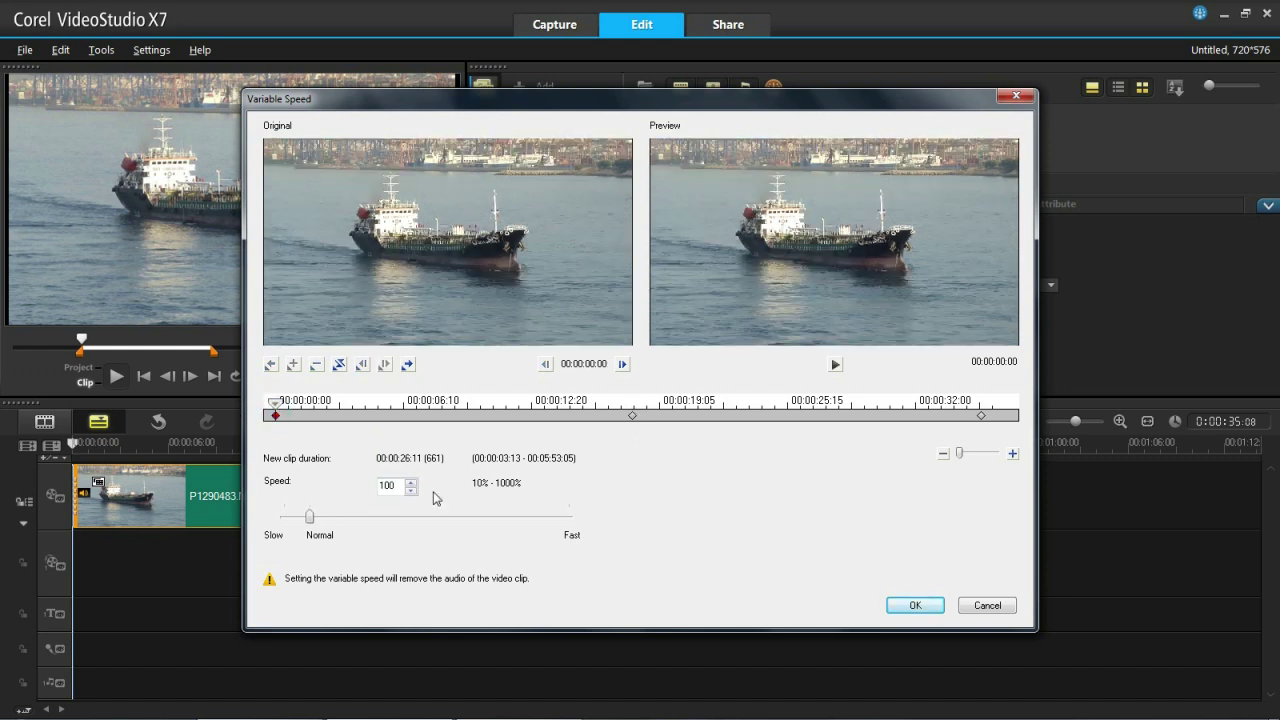
pyautogui.click(276, 407)
pyautogui.moveTo(308, 420); pyautogui.dragTo(632, 410)
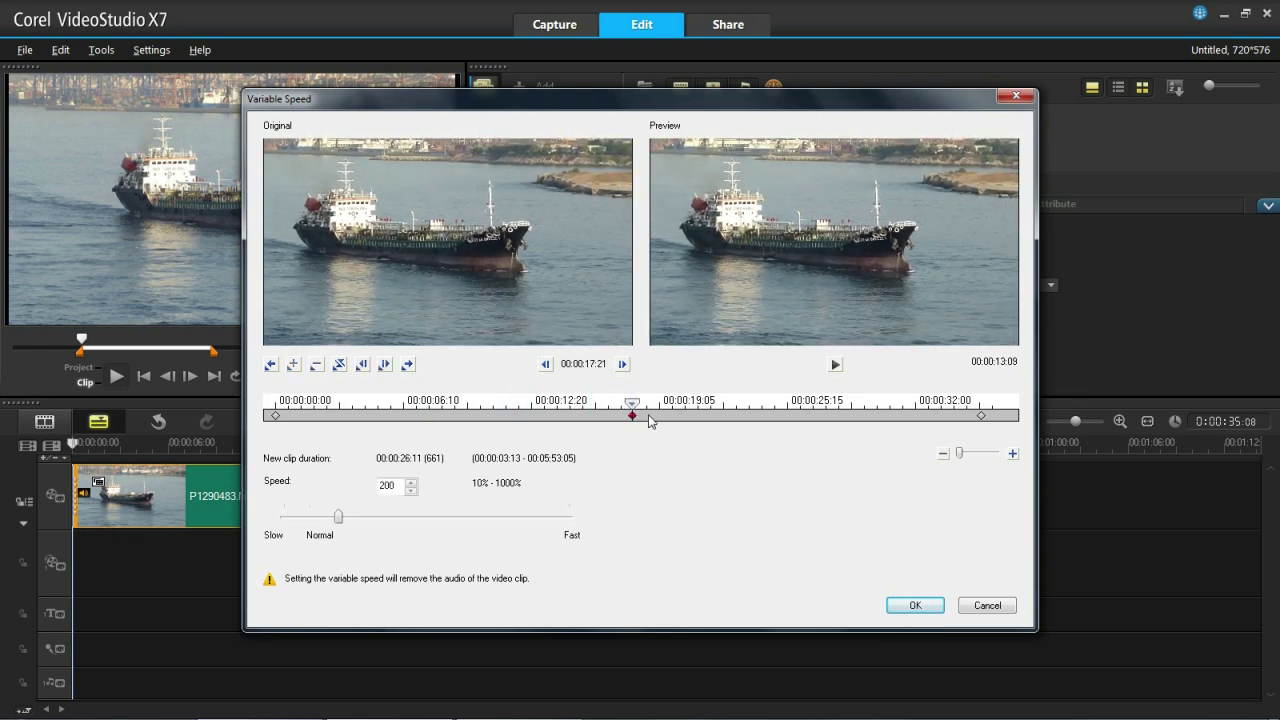
pyautogui.click(981, 415)
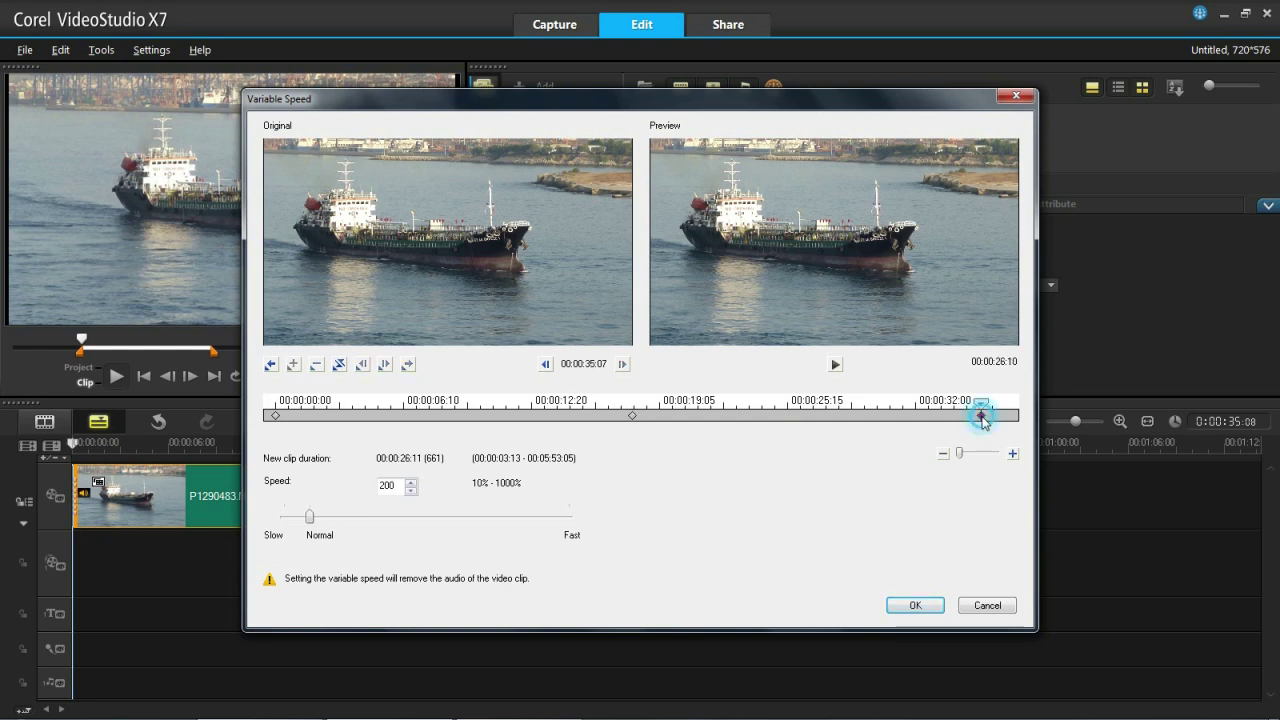
# Set the end keyframe speed to 50, recheck each keyframe, and start the preview.
pyautogui.doubleClick(398, 489)
pyautogui.write('5')
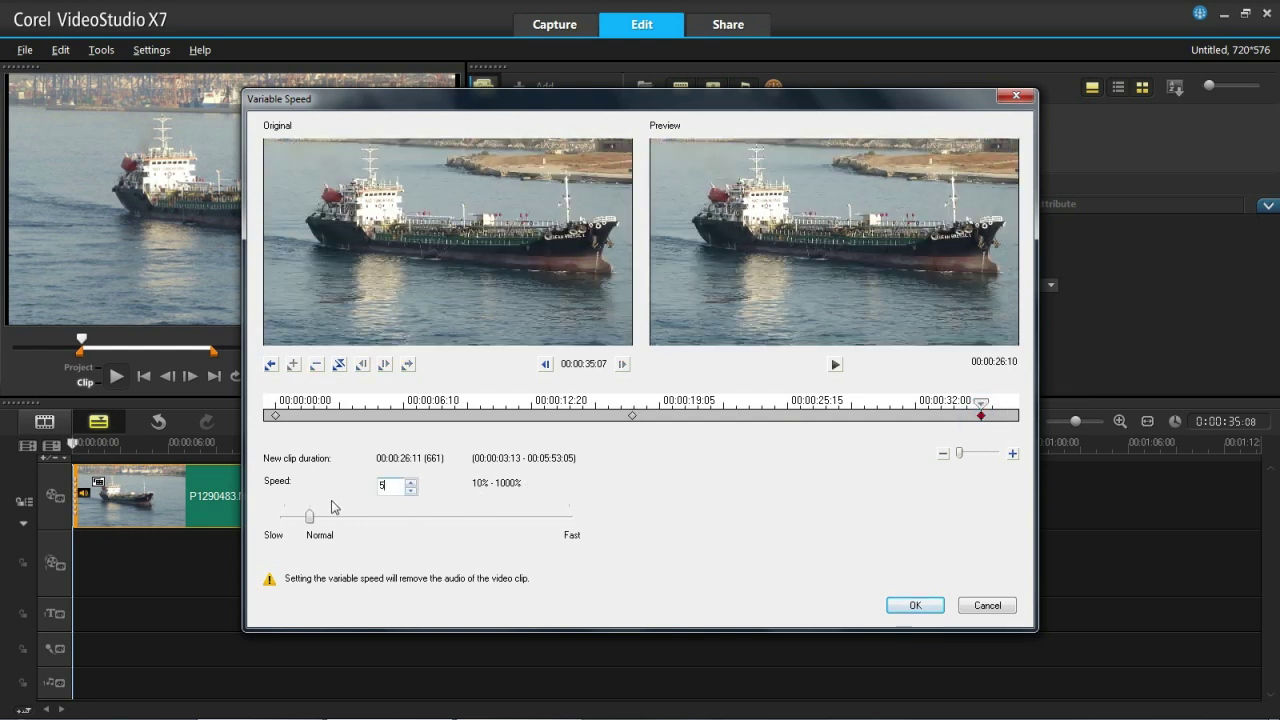
pyautogui.write('0')
pyautogui.click(632, 415)
pyautogui.click(981, 415)
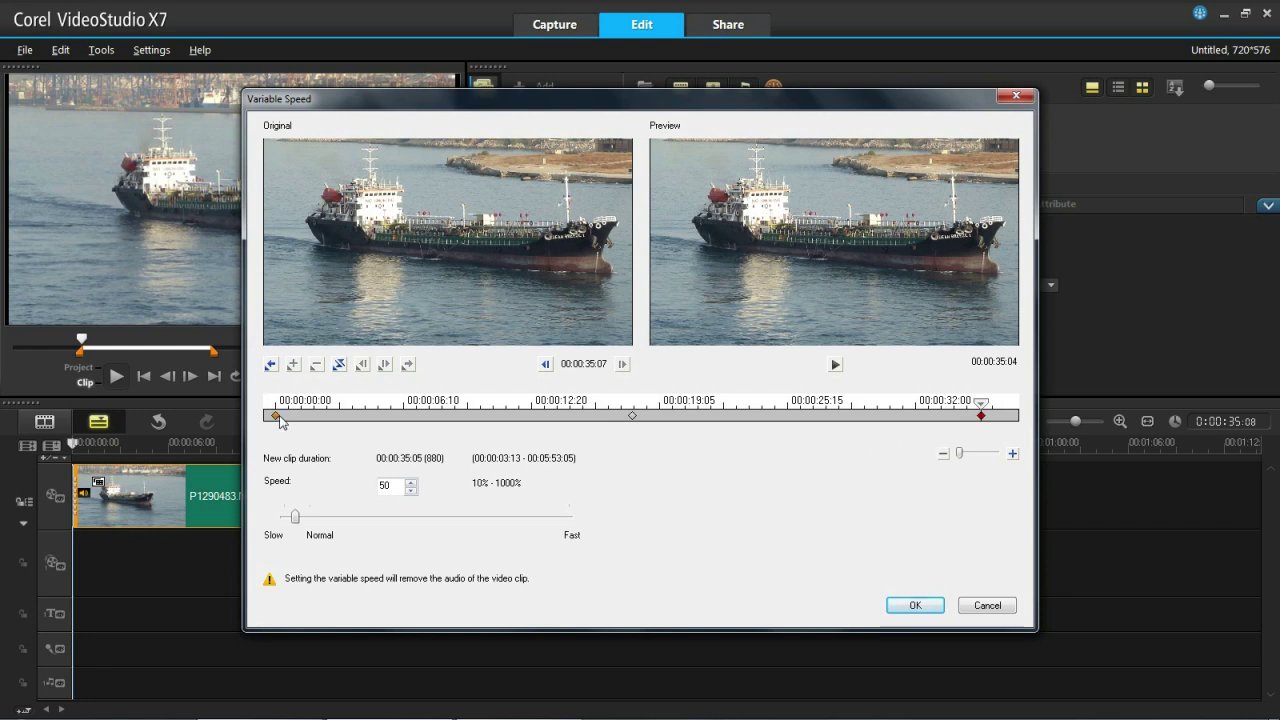
pyautogui.click(275, 415)
pyautogui.click(835, 364)
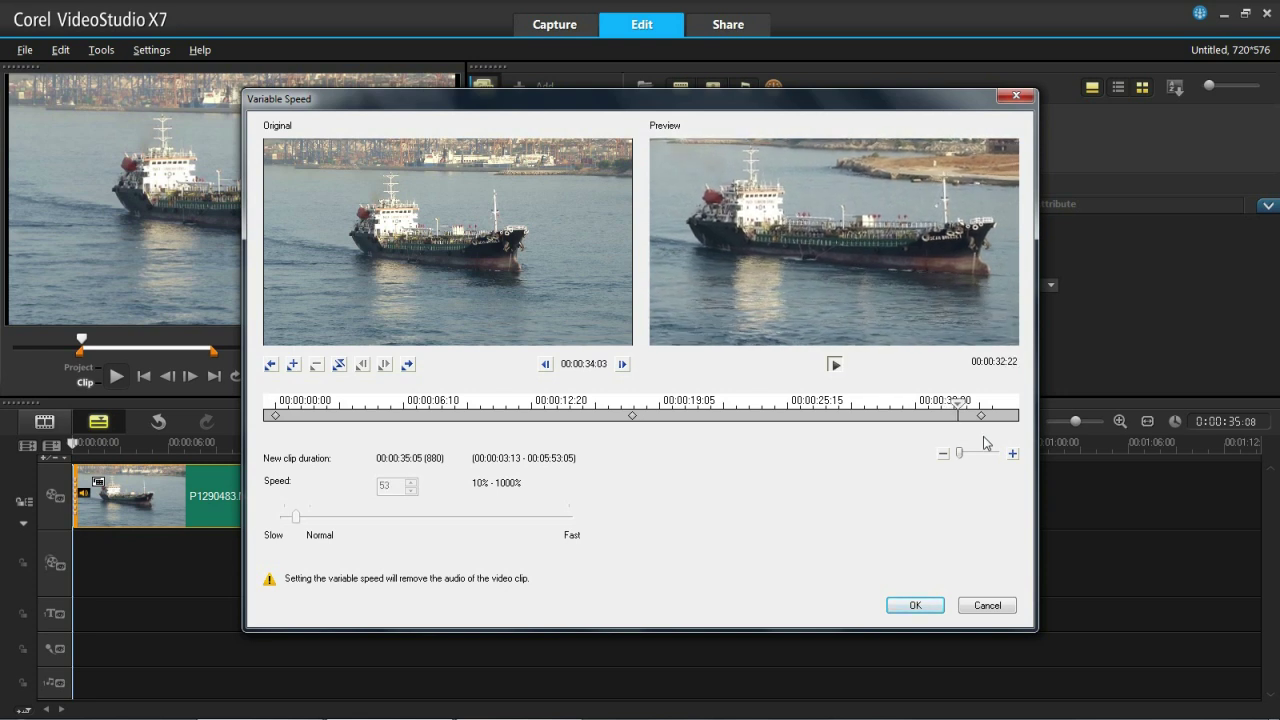
# Confirm the variable speed dialog with OK, lengthening the ship clip to 35:05.
pyautogui.click(910, 606)
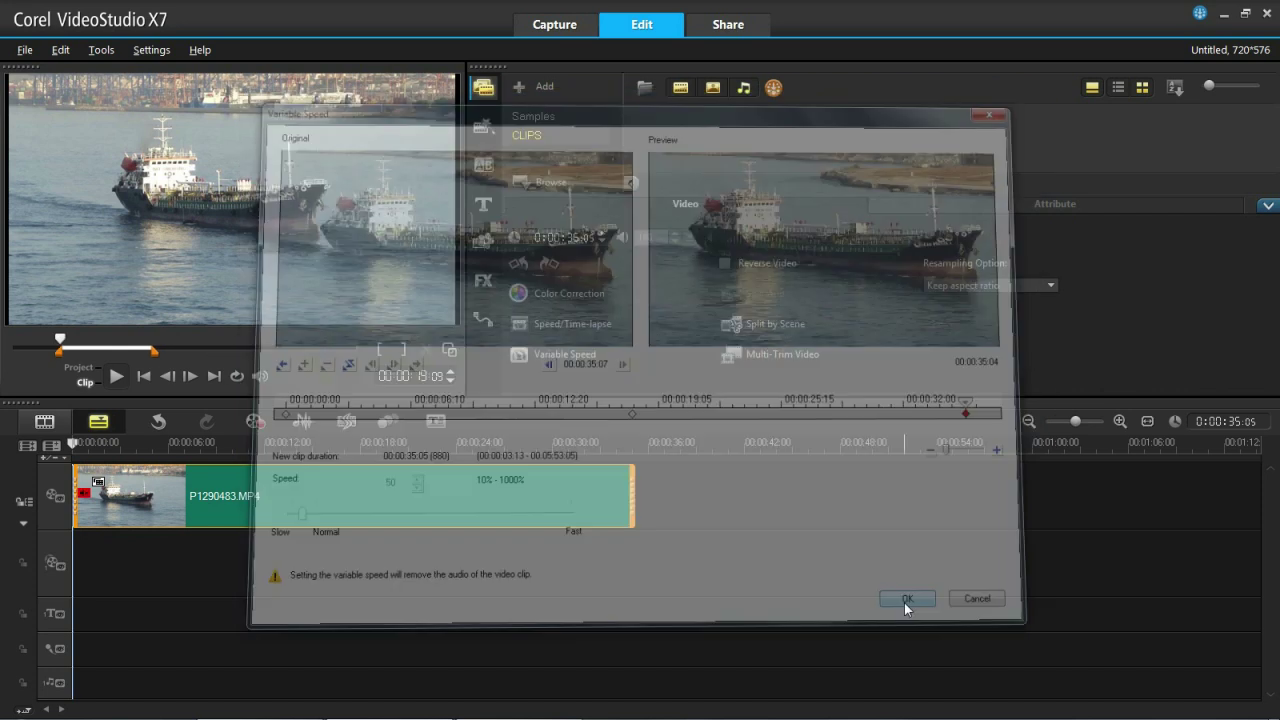